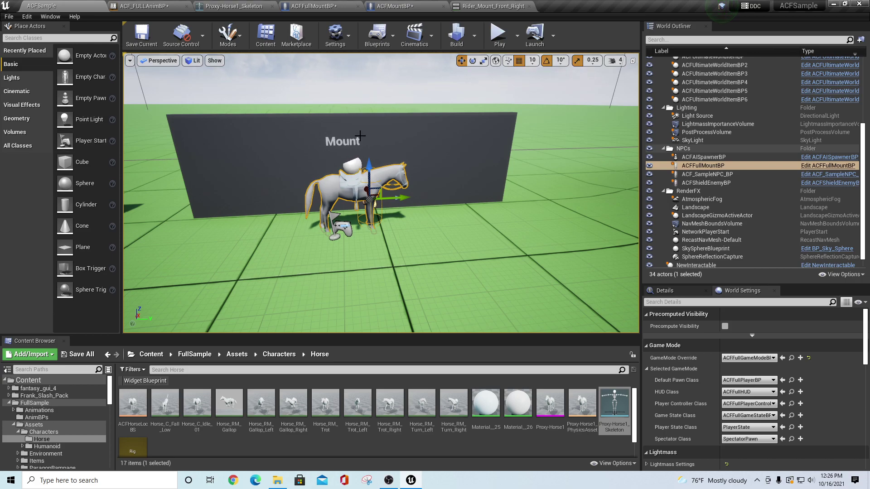
Focus the viewport on the selected ACFFullMountBP horse in front of the Mount wall
key("f")
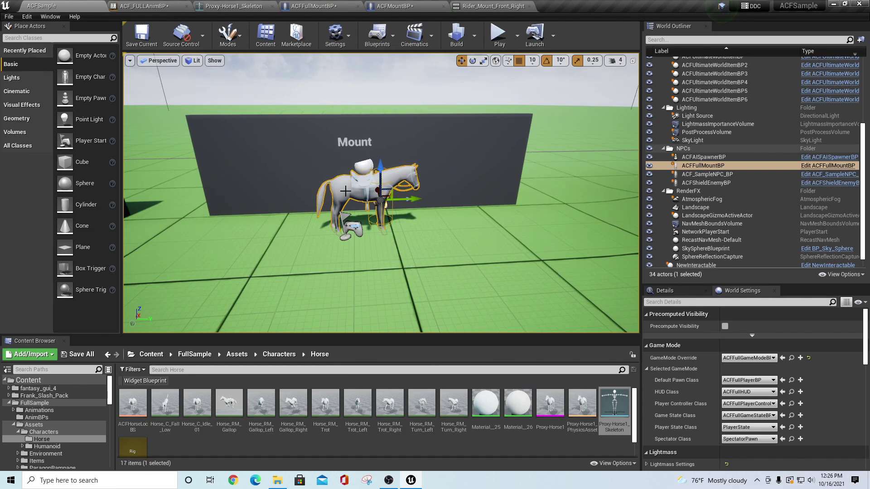
Open ACFFullMountBP, select its Mesh component, and locate the Proxy-Horse1 skeletal mesh asset
left_click(832, 169)
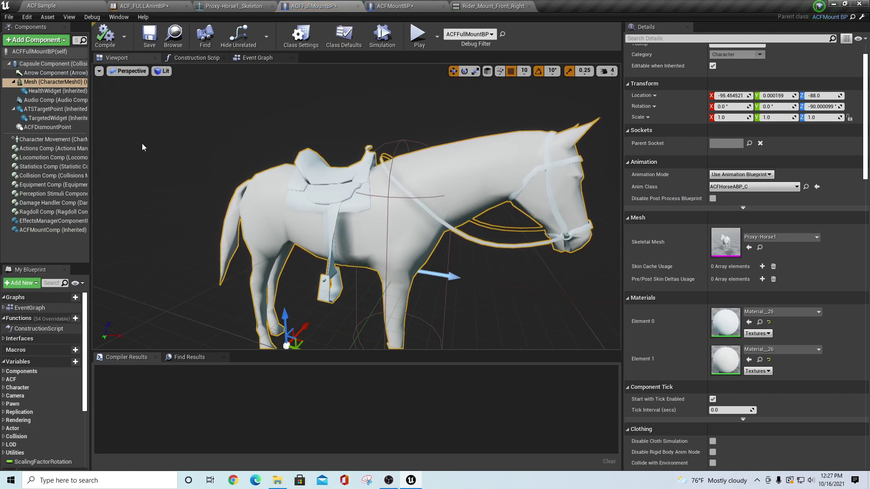
scroll(388, 211, "down", 3)
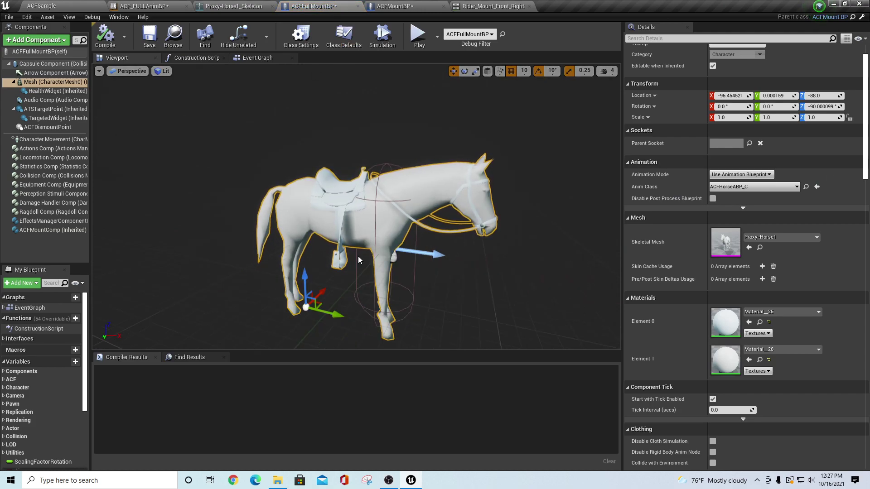
left_click(35, 84)
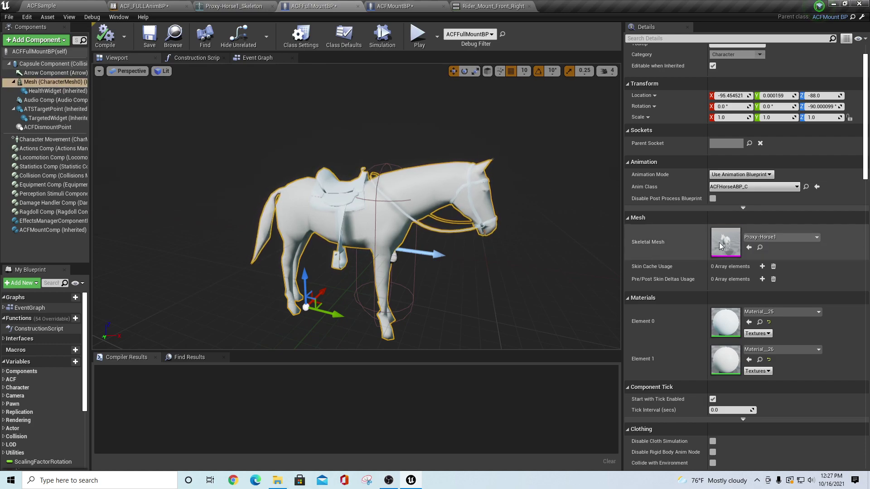
left_click(759, 248)
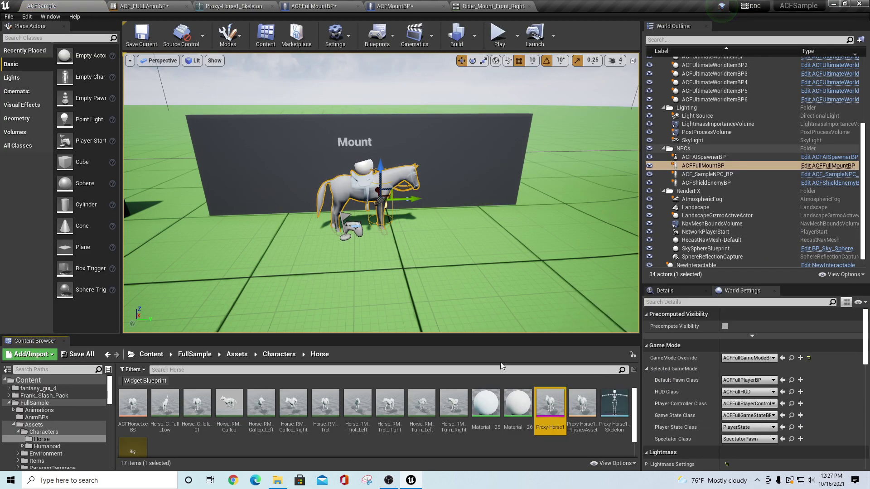
Enlarge the asset list and open Proxy-Horse1_Skeleton to inspect its MountPoint socket
left_click_drag(494, 333, 494, 278)
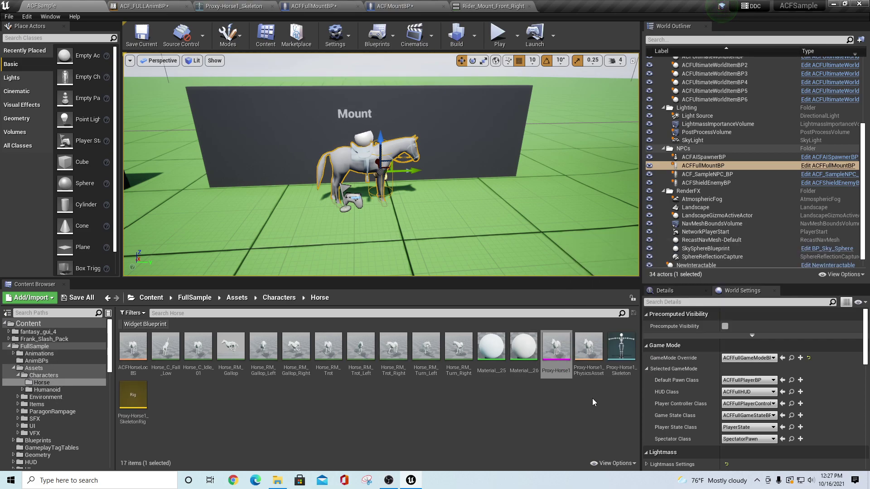
double_click(619, 350)
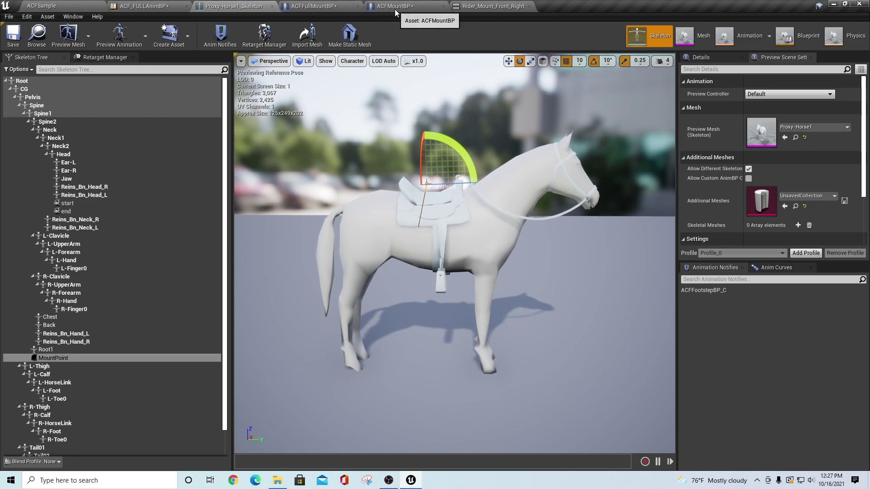
Return to ACFFullMountBP and look over its Event Graph
left_click(340, 9)
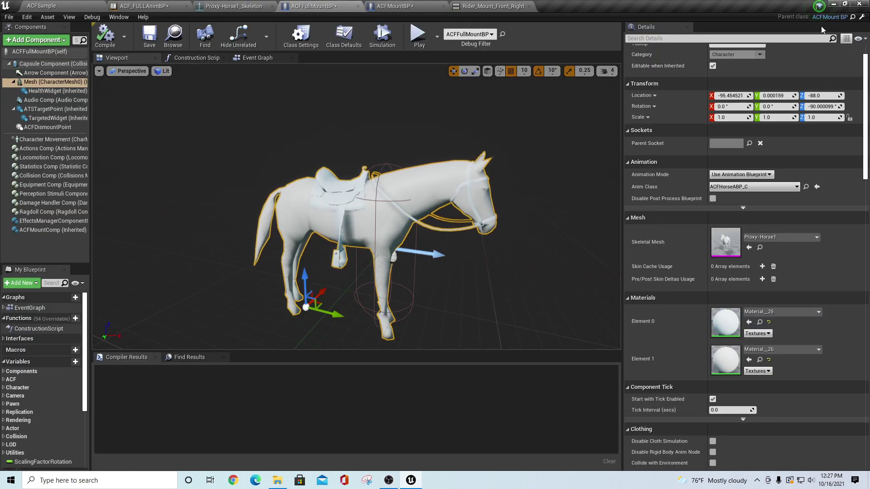
left_click(257, 59)
scroll(444, 229, "down", 5)
scroll(447, 232, "up", 4)
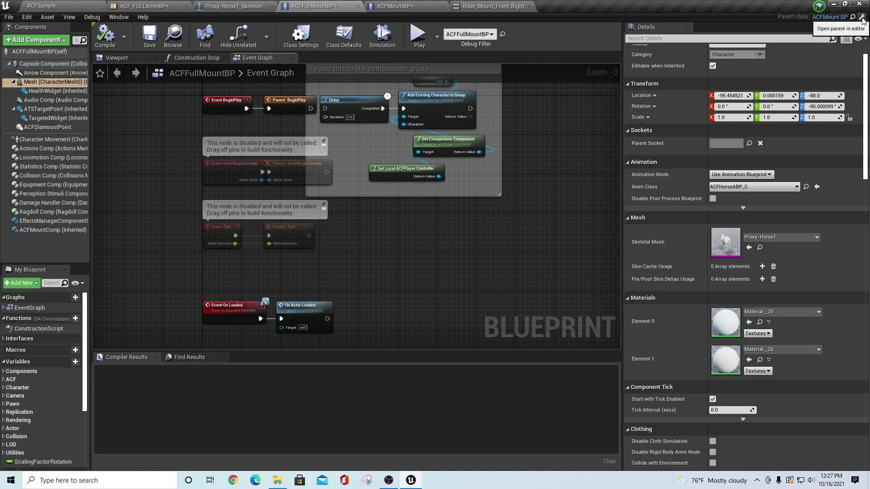
Switch to parent ACFMountBP and pan to the Event On Interacted by Pawn mount logic
left_click(403, 7)
right_click_drag(308, 249, 413, 313)
scroll(412, 313, "down", 1)
right_click_drag(240, 302, 300, 304)
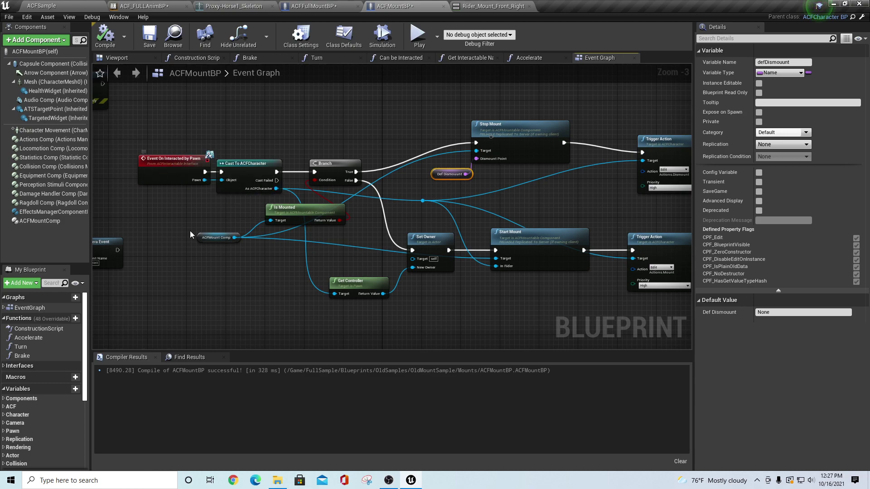
right_click_drag(453, 311, 402, 284)
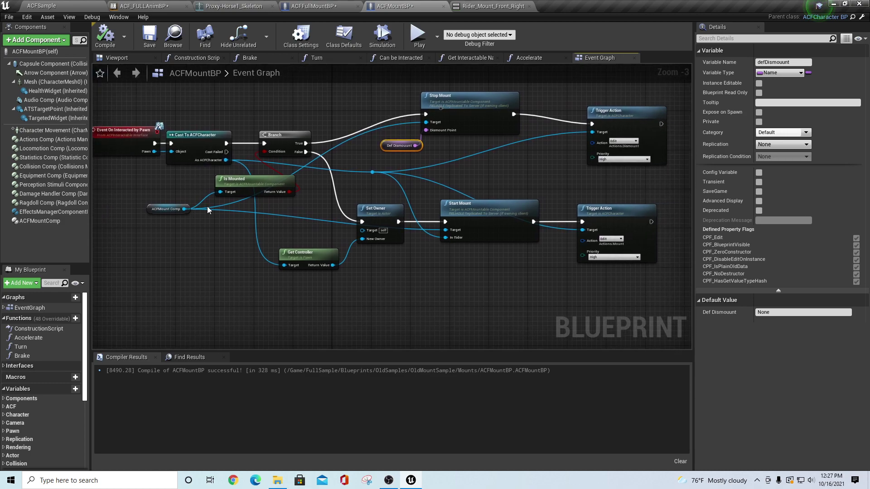
scroll(223, 210, "up", 1)
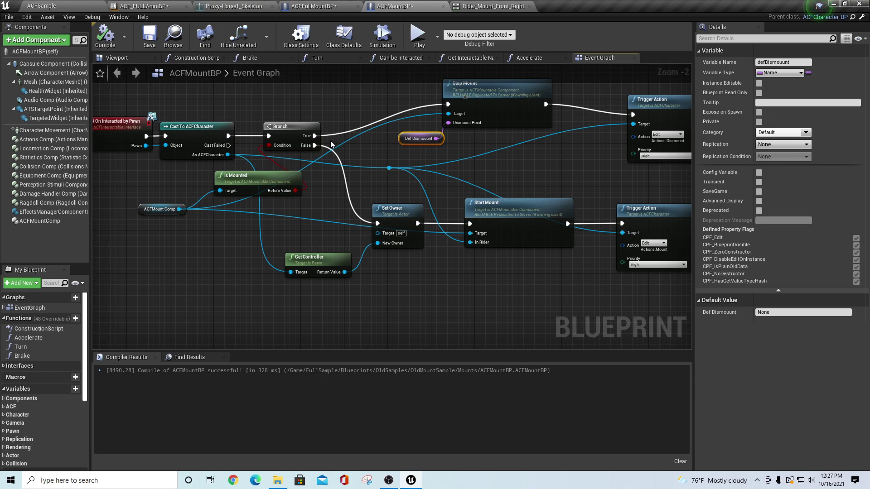
right_click_drag(310, 162, 309, 190)
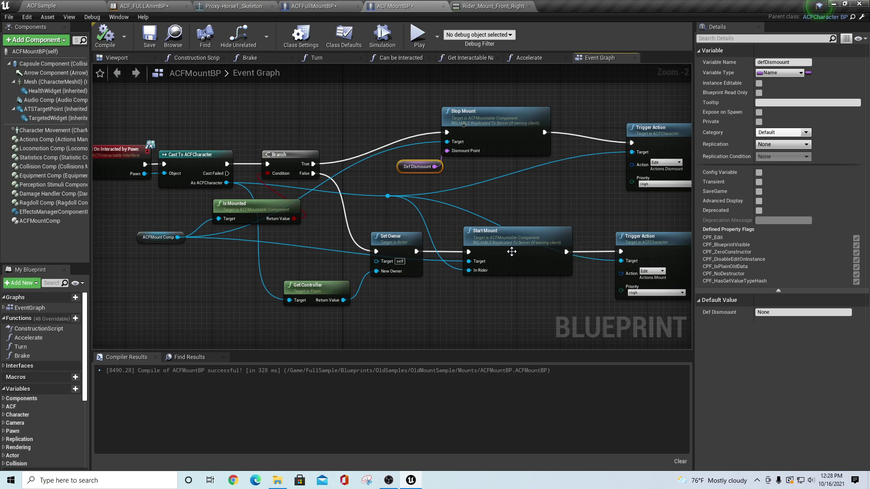
right_click_drag(548, 301, 487, 300)
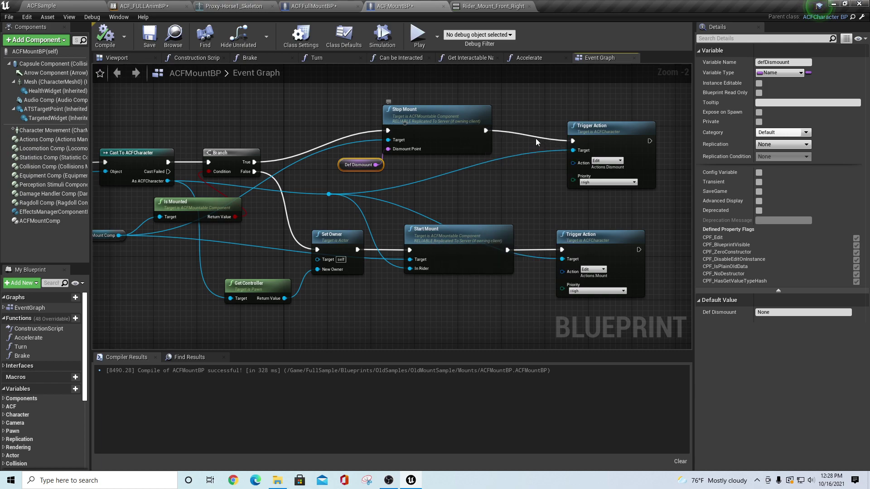
scroll(624, 200, "up", 1)
right_click_drag(626, 214, 532, 213)
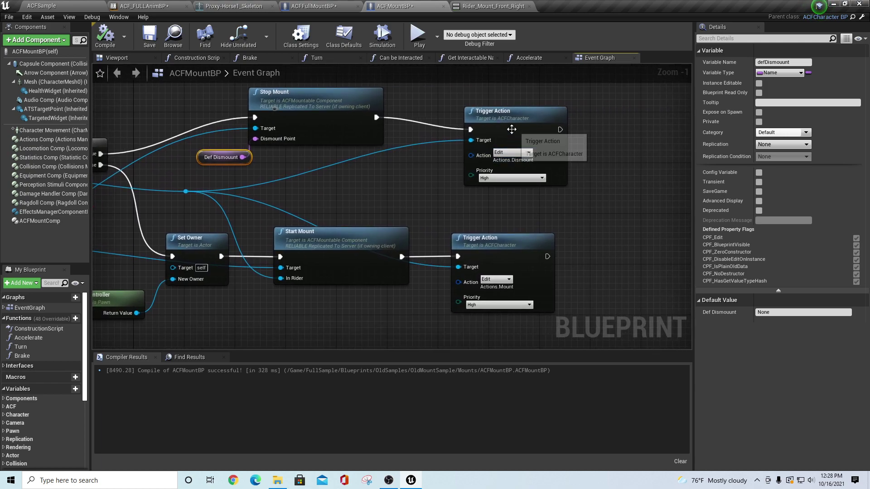
right_click(566, 205)
Set the Trigger Action following Stop Mount to the Actions.Dismount tag
type("trigger")
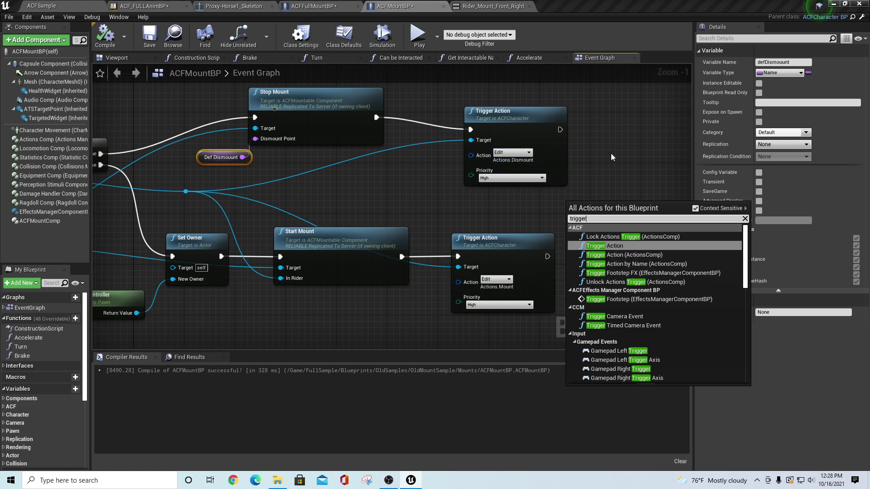
left_click(593, 164)
left_click(512, 152)
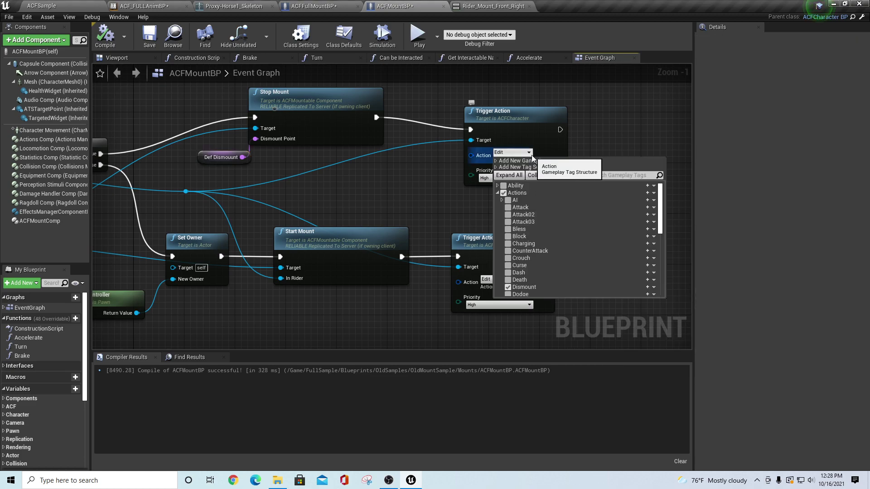
left_click(505, 194)
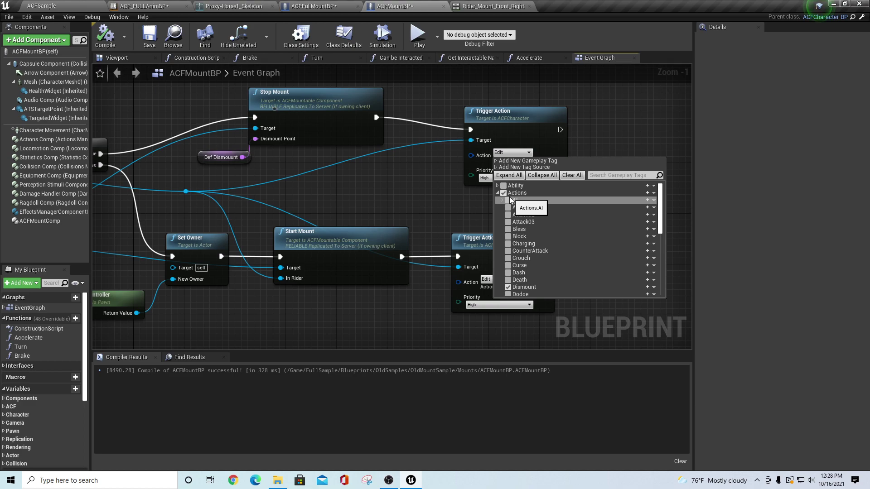
left_click(521, 287)
left_click(435, 200)
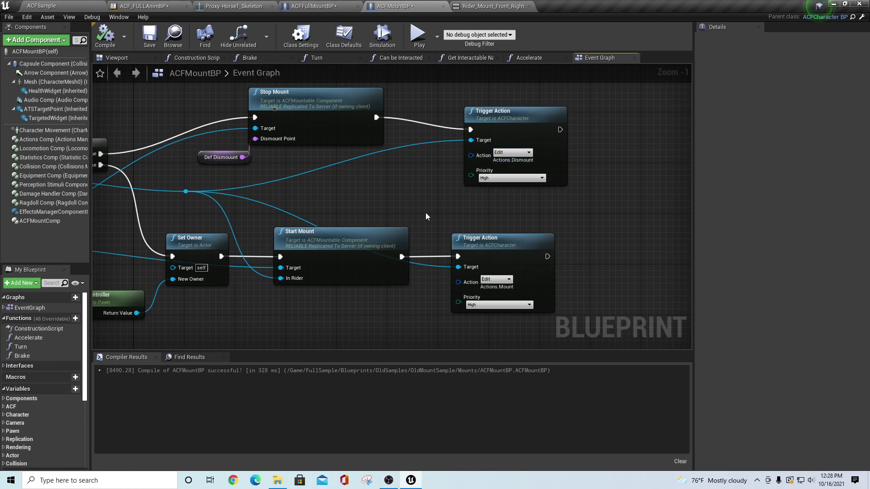
Switch to ACF_FULLAnimBP and scroll its Class Defaults to Common Actions Elements 14 and 15
left_click(139, 10)
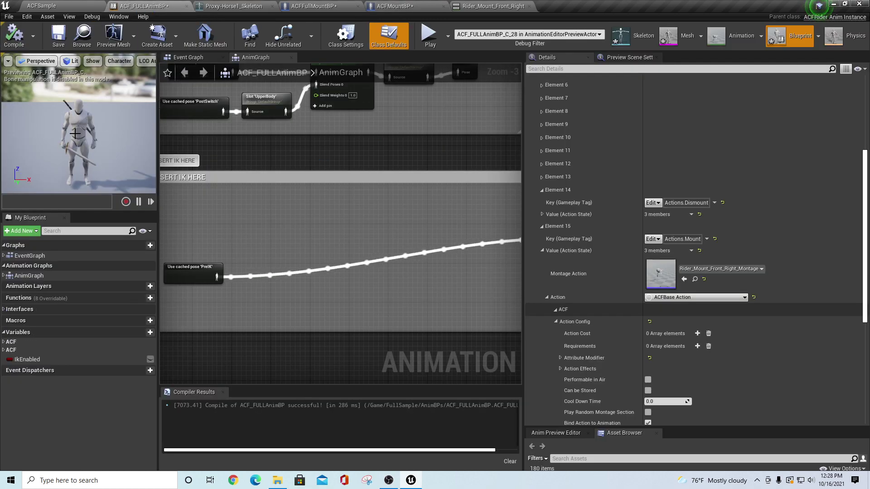
scroll(599, 170, "up", 2)
scroll(599, 168, "up", 5)
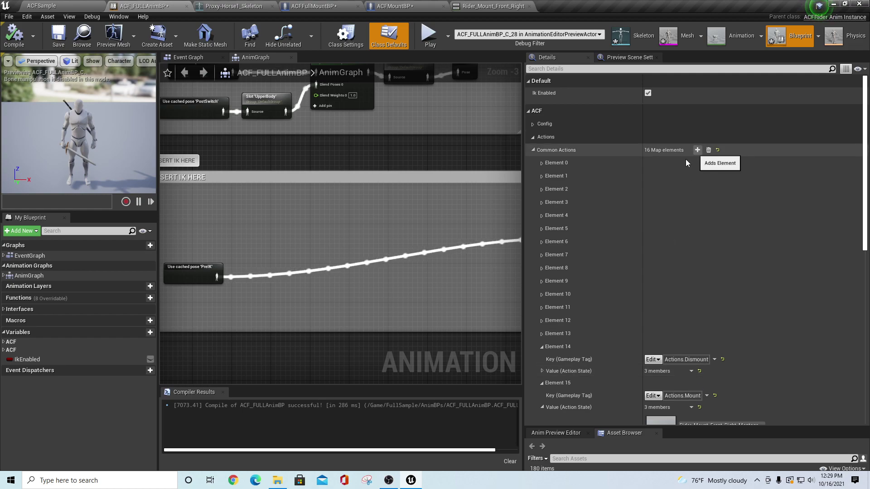
scroll(609, 341, "down", 3)
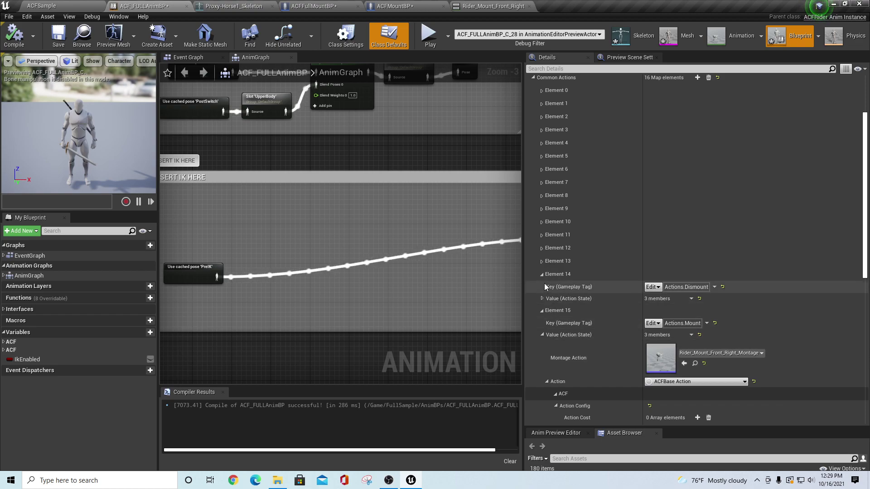
Check Element 14's Actions.Dismount key, then browse to Element 15's Rider_Mount_Front_Right_Montage
left_click(655, 287)
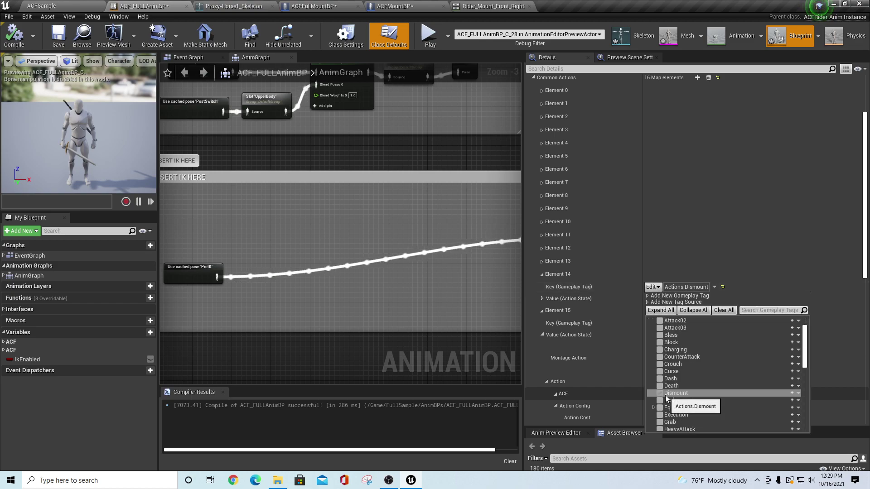
left_click(865, 225)
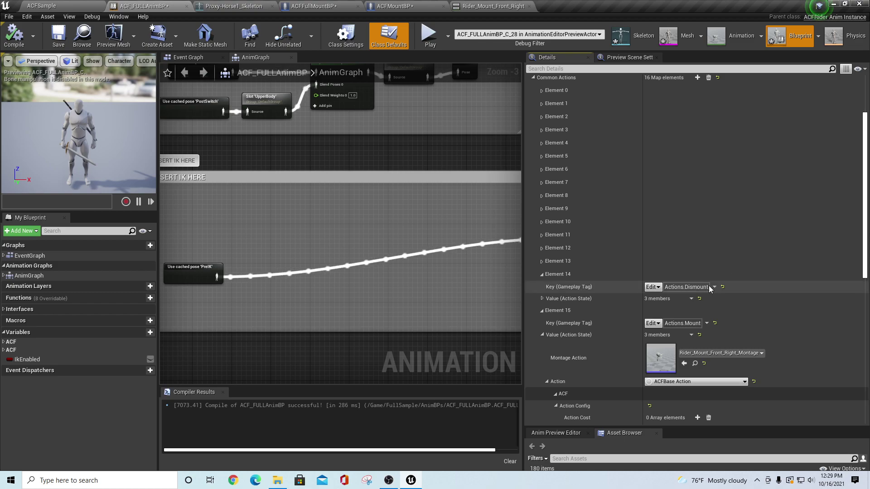
left_click(542, 298)
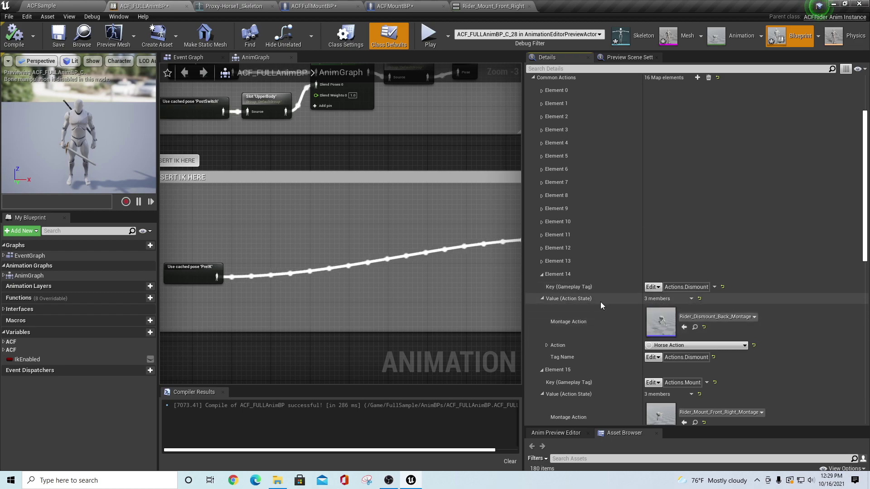
left_click(542, 298)
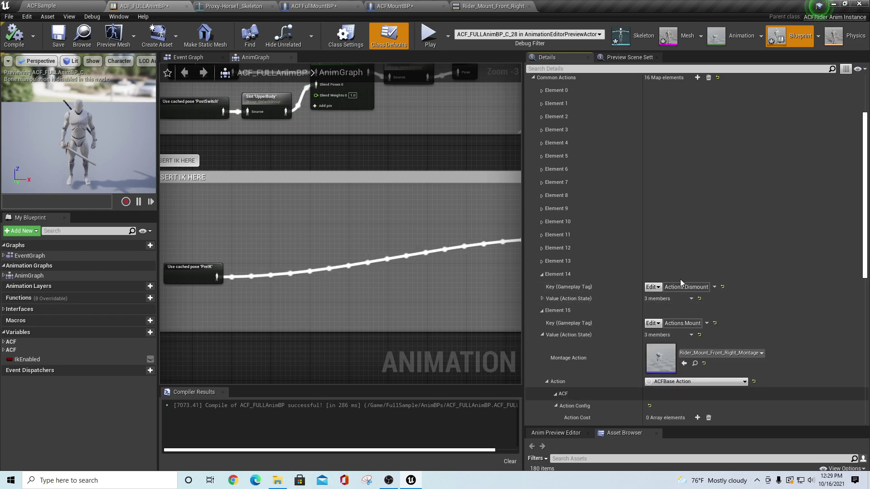
scroll(766, 294, "down", 2)
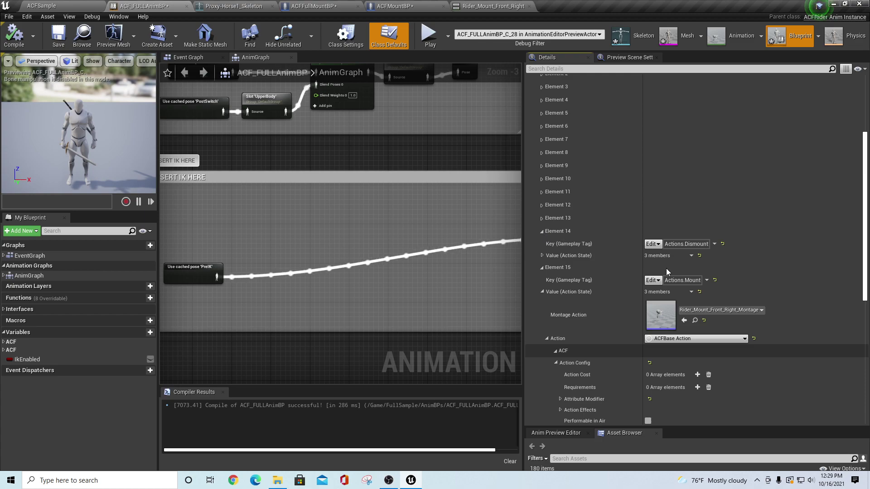
left_click(542, 234)
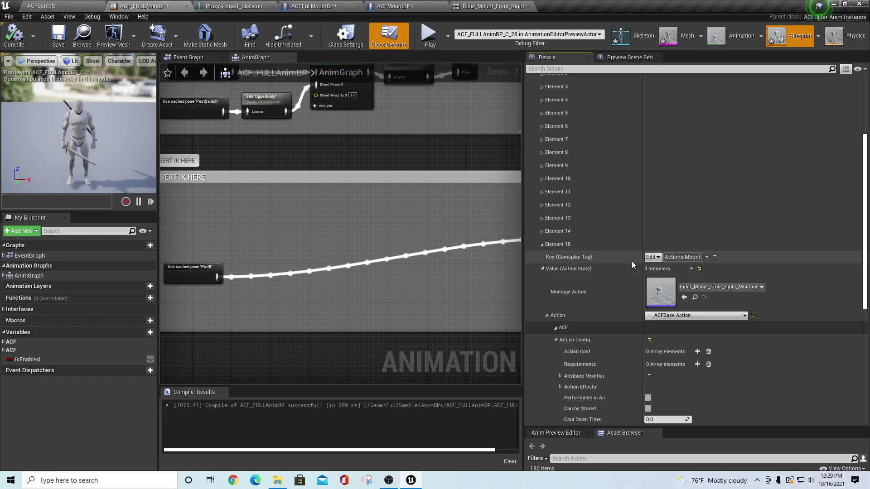
left_click(695, 297)
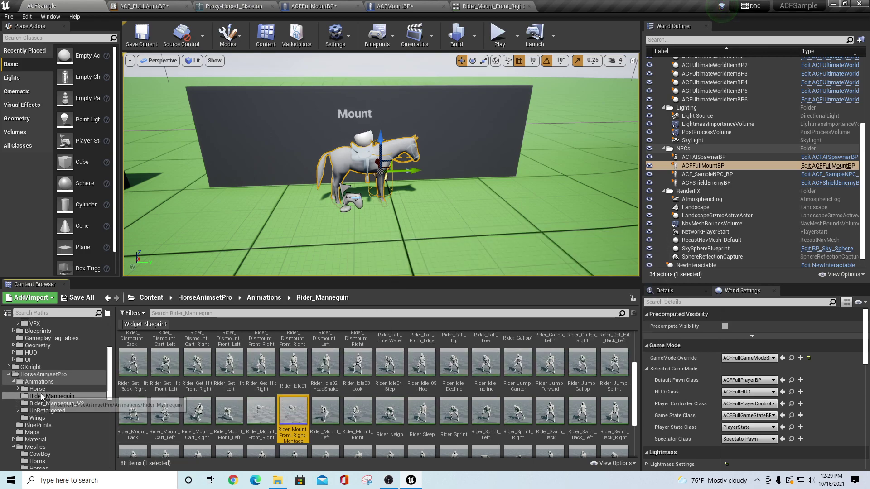
Make the Content Browser taller to show more Rider_Mannequin animations
left_click_drag(338, 279, 338, 210)
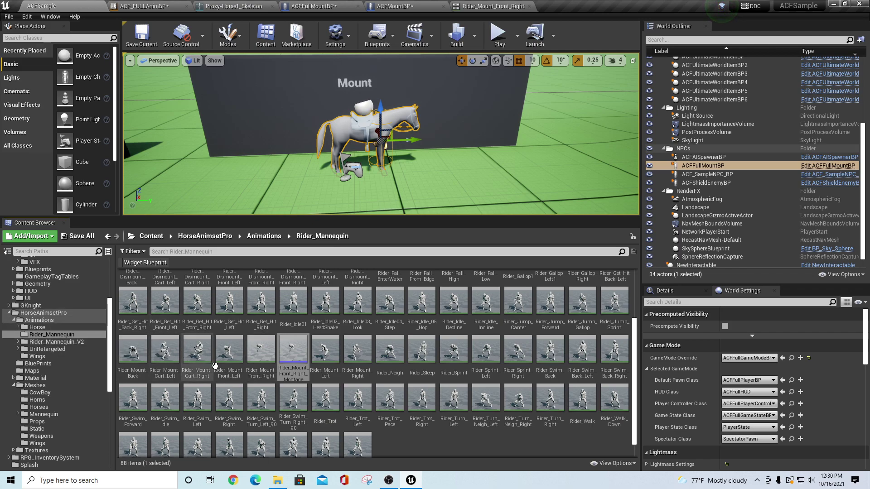
Filter the Rider_Mannequin assets by '_mount', leaving the eight mount animations
type("mount")
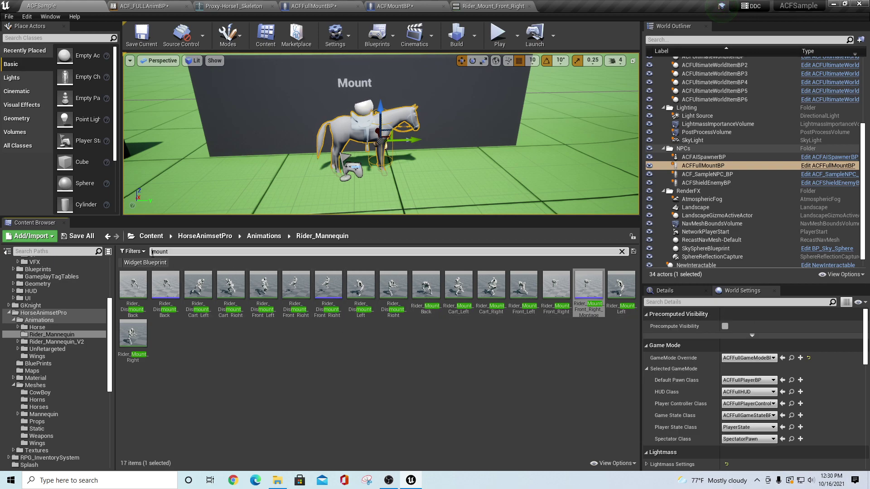
type("_")
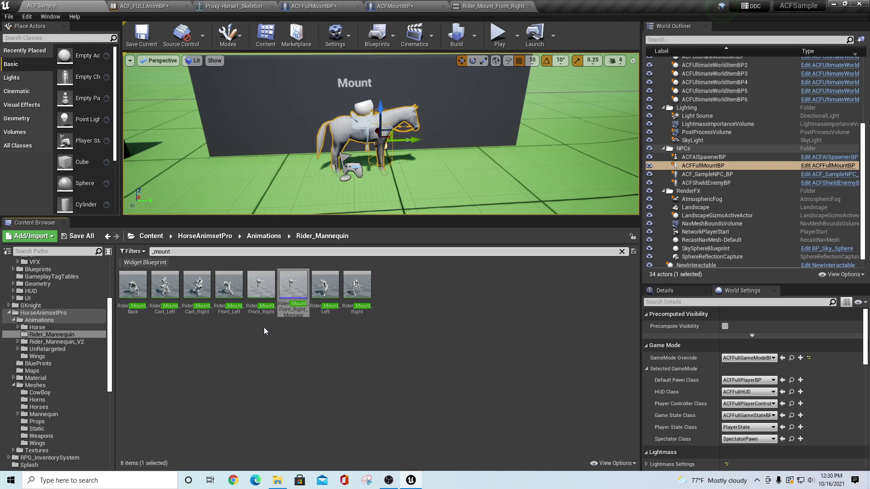
right_click(358, 284)
mouse_move(398, 159)
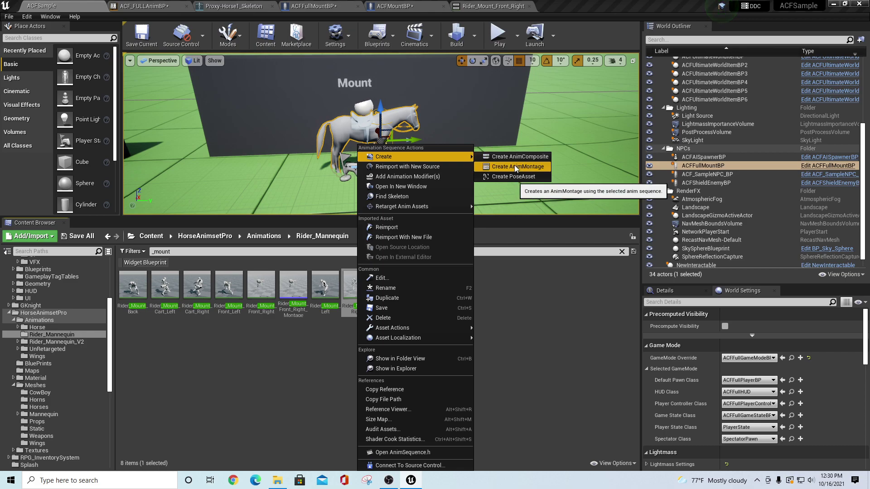
left_click(523, 322)
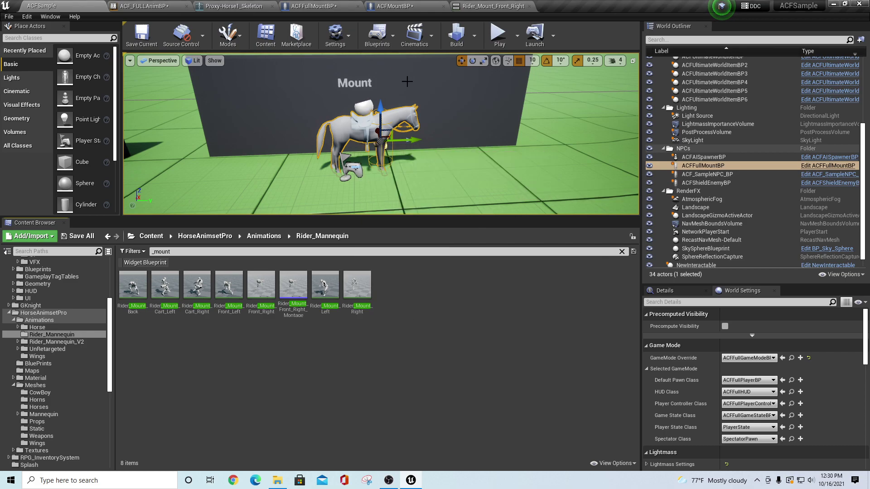
left_click(152, 7)
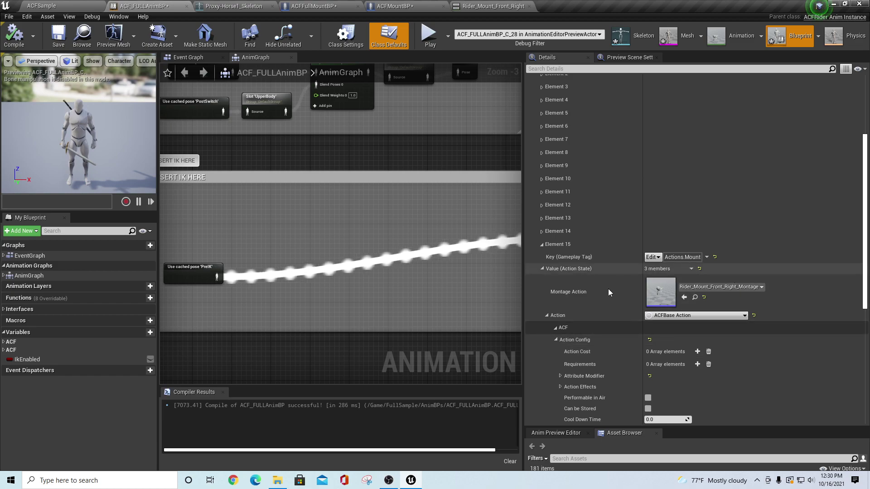
left_click(40, 6)
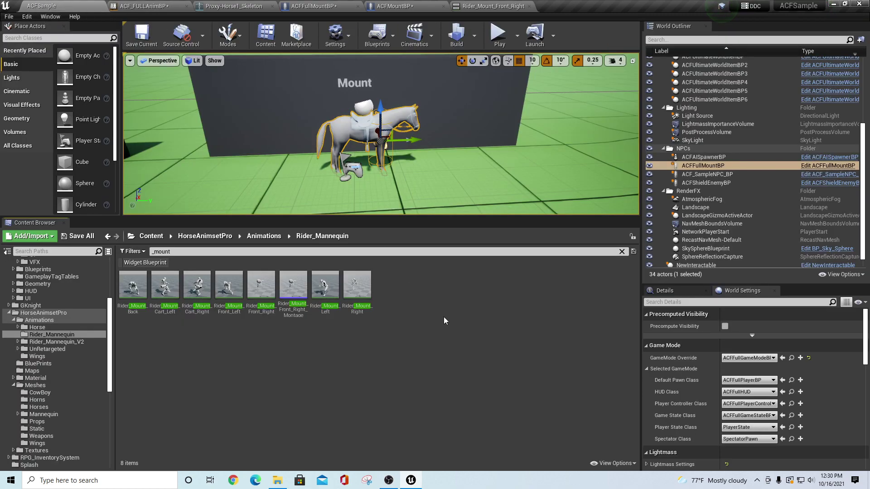
mouse_move(264, 295)
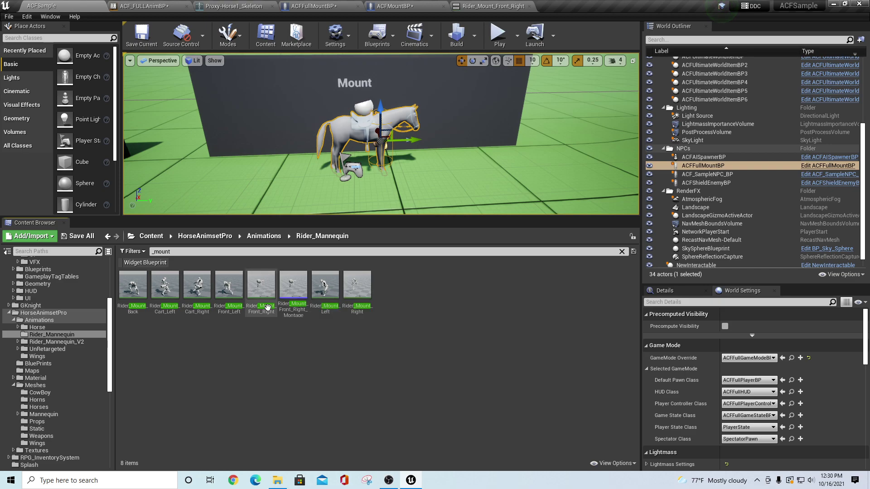
mouse_move(290, 294)
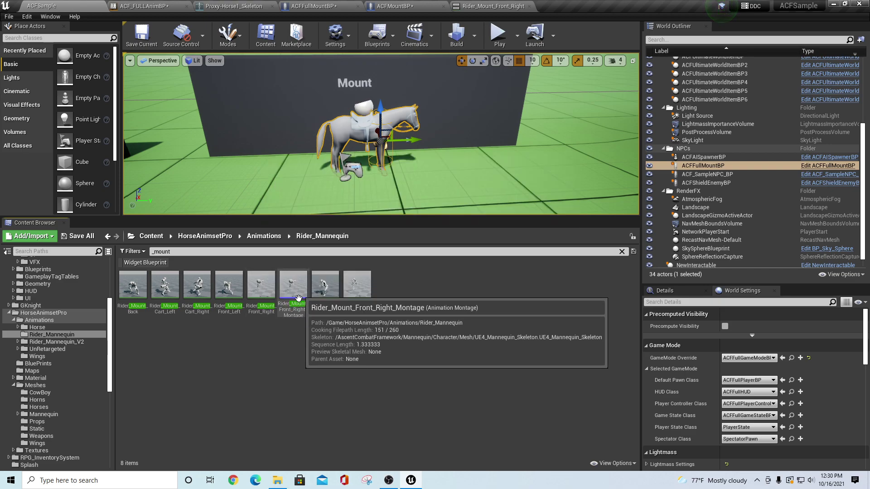
Confirm Rider_Mount_Front_Right_Montage uses slot DefaultGroup.FullBodyHorse, then return to ACF_FULLAnimBP
double_click(291, 293)
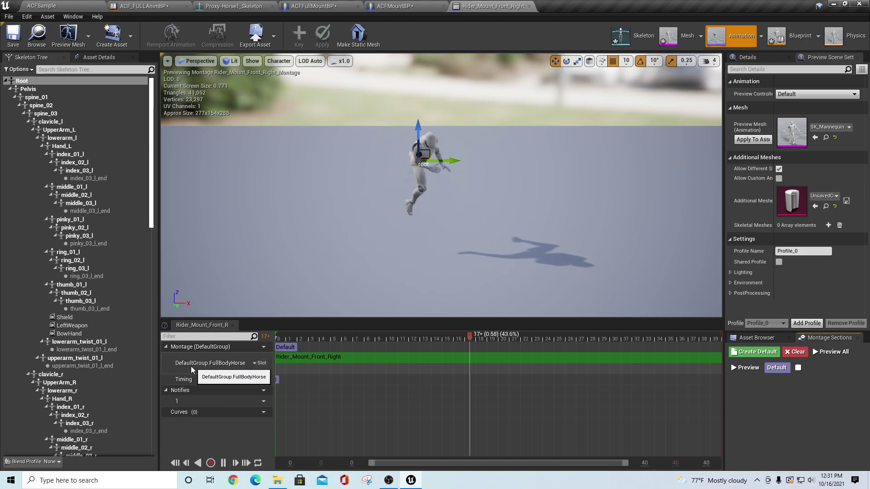
left_click(261, 364)
mouse_move(272, 380)
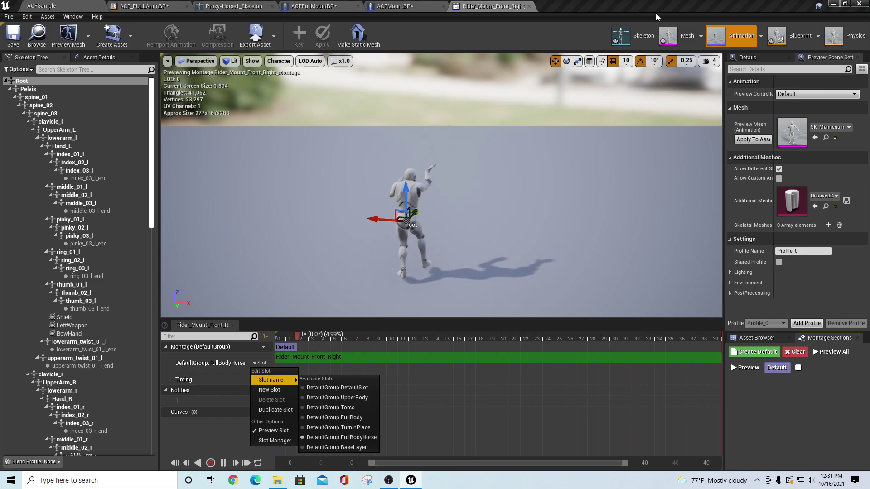
left_click(627, 5)
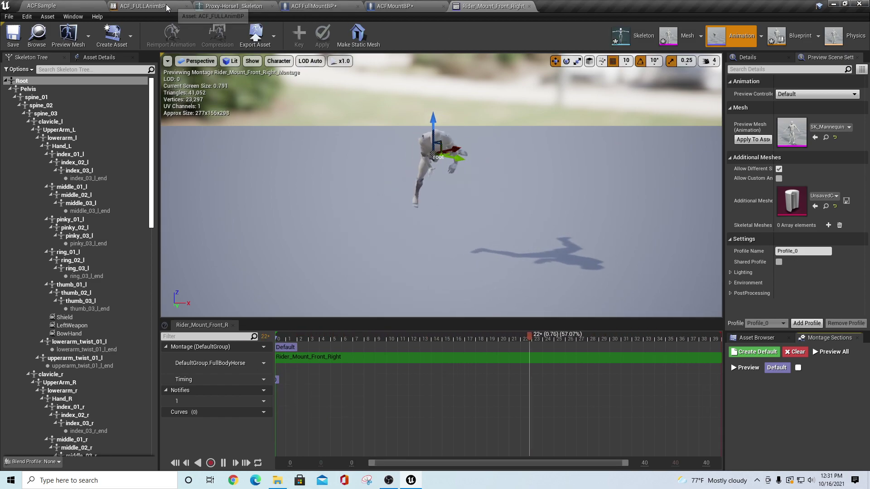
left_click(155, 10)
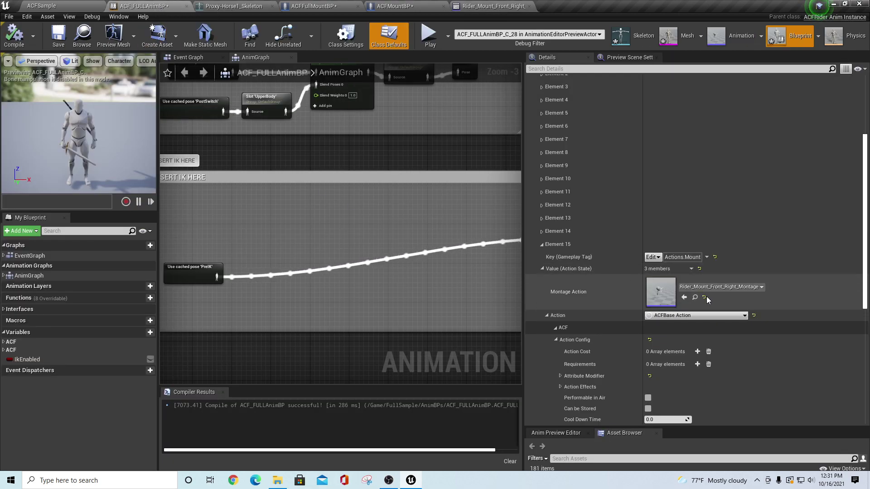
Keep Rider_Mount_Front_Right_Montage as Element 15's montage action, then return to the Proxy-Horse1 skeleton
left_click(761, 287)
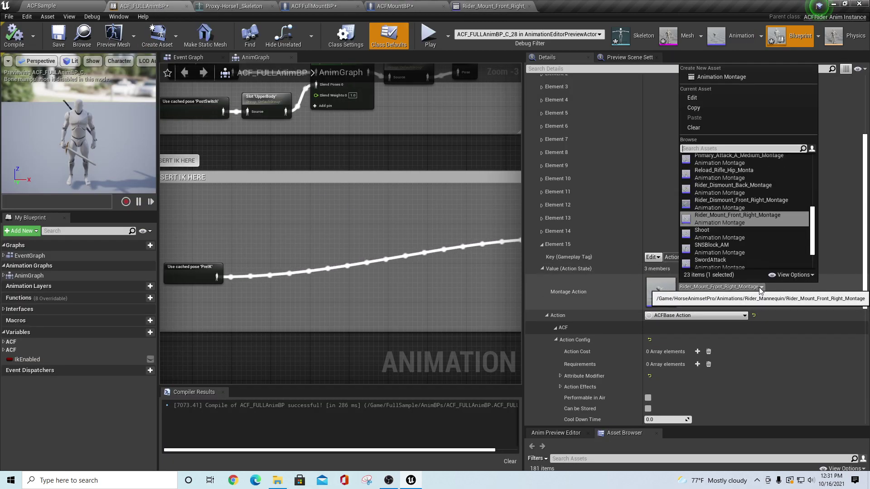
left_click(725, 219)
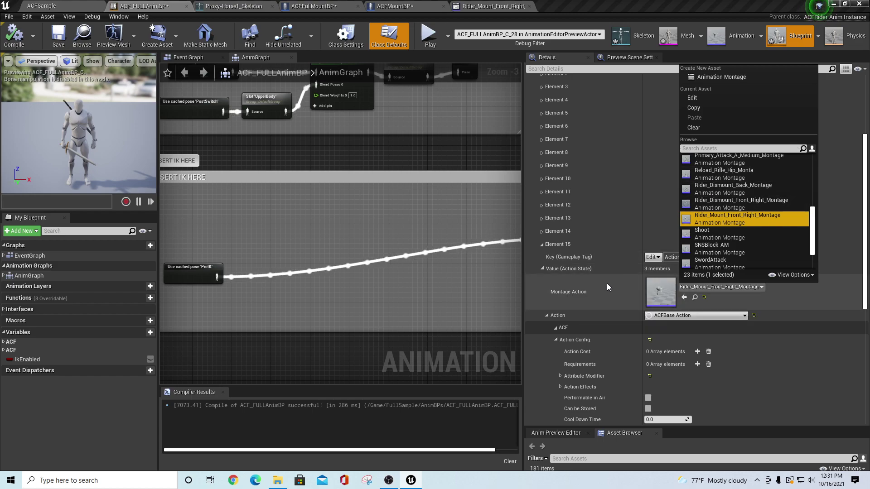
left_click(729, 304)
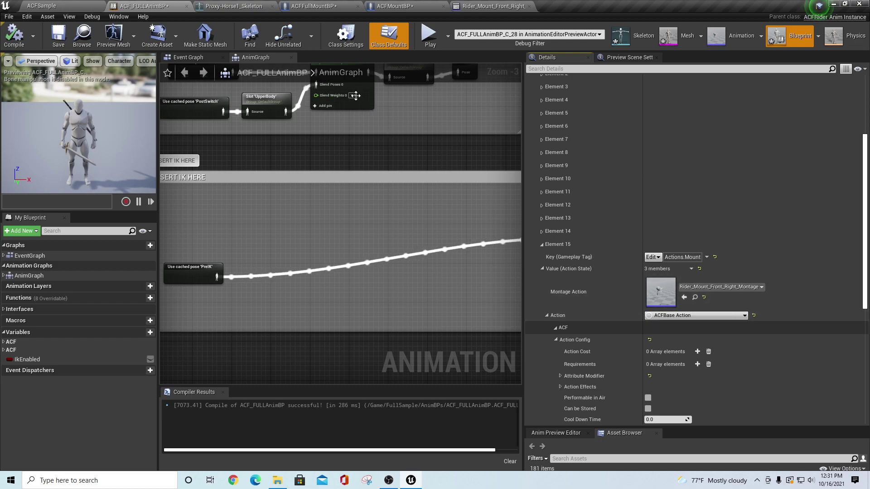
left_click(235, 6)
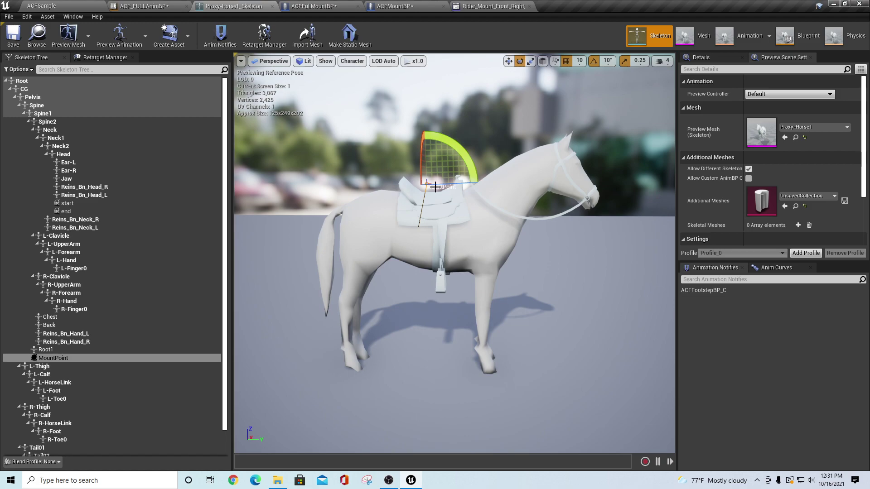
Compare the ACFMountBP event graph with the horse skeleton, then bring up the Rider_Mount_Front_Right montage
left_click(397, 7)
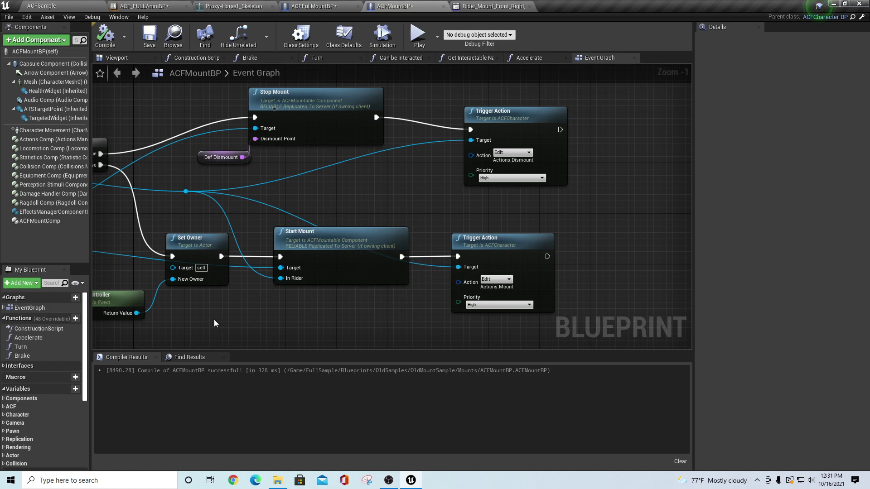
left_click(229, 6)
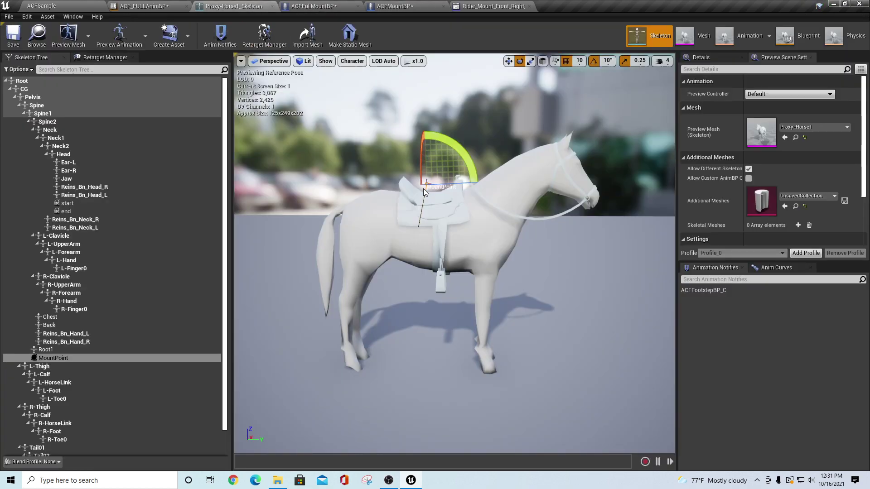
left_click(396, 6)
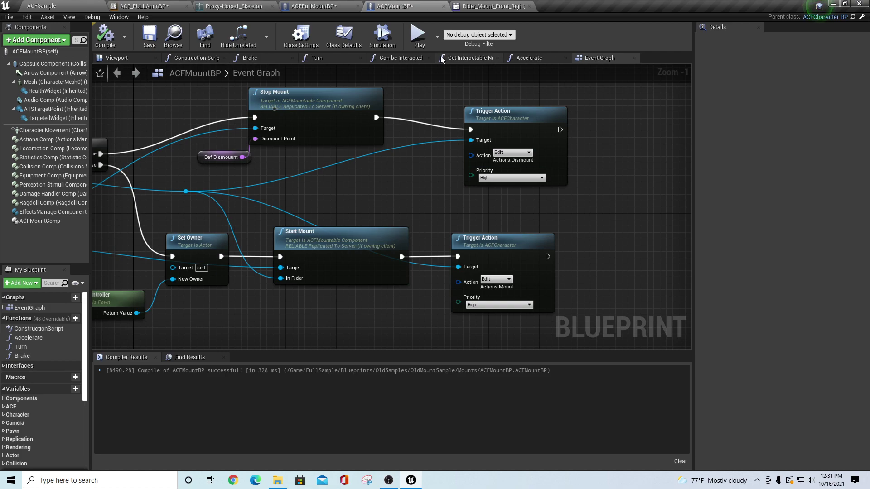
left_click(472, 8)
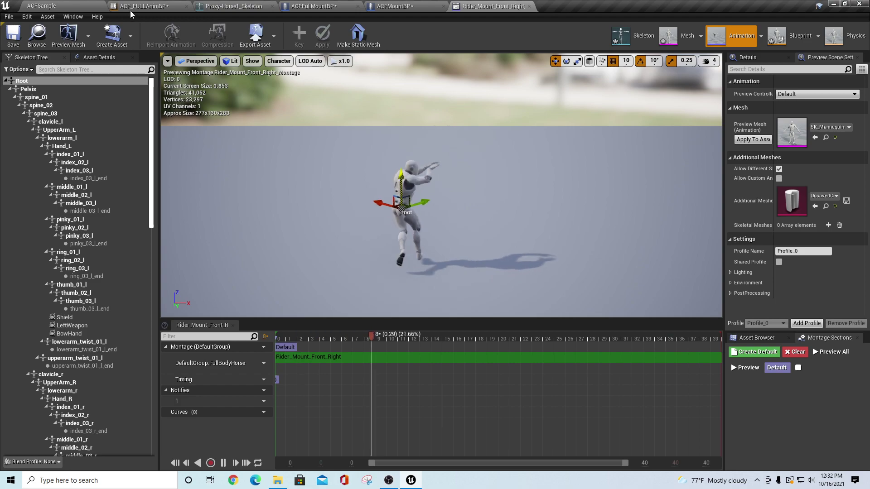
Enlarge the level viewport in the main editor and start a Play-in-Editor session
left_click(77, 8)
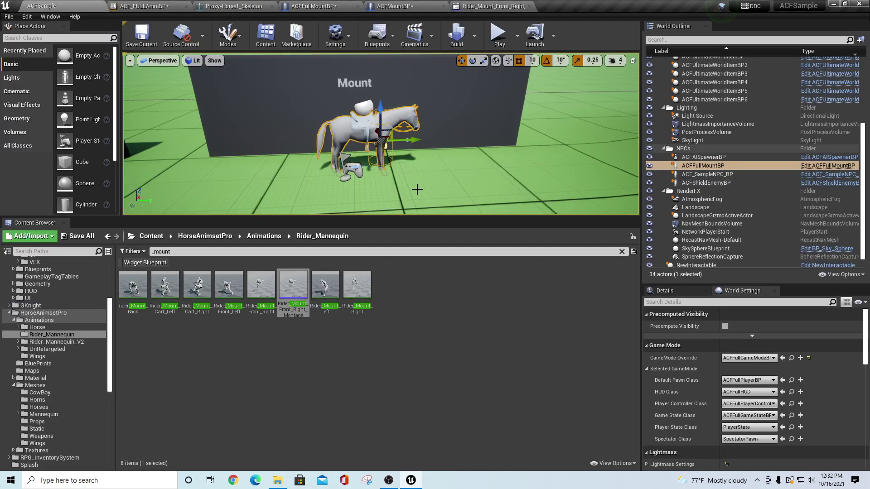
left_click_drag(421, 223, 421, 341)
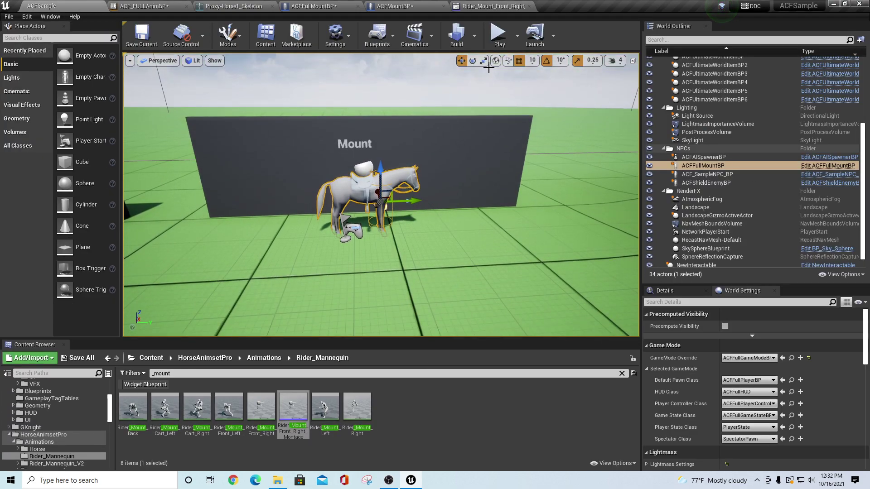
left_click(498, 40)
Walk to the horse, mount and dismount it several times with E, then stop play
key("w")
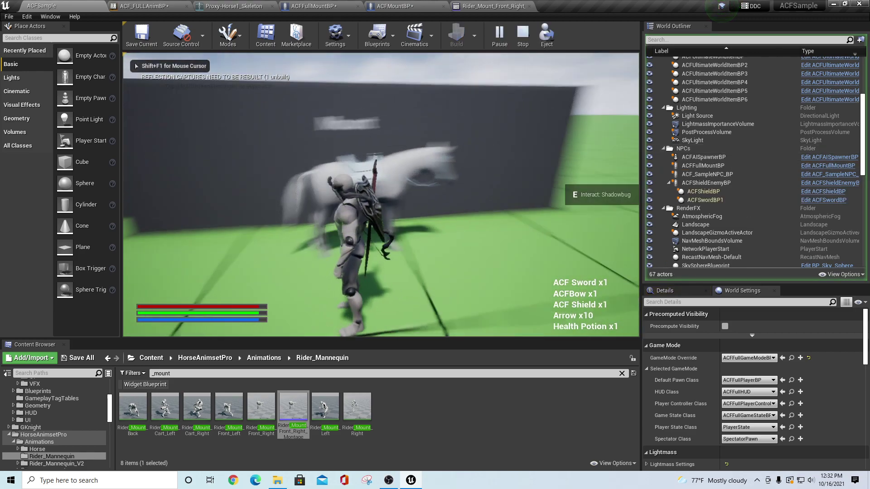
key("w")
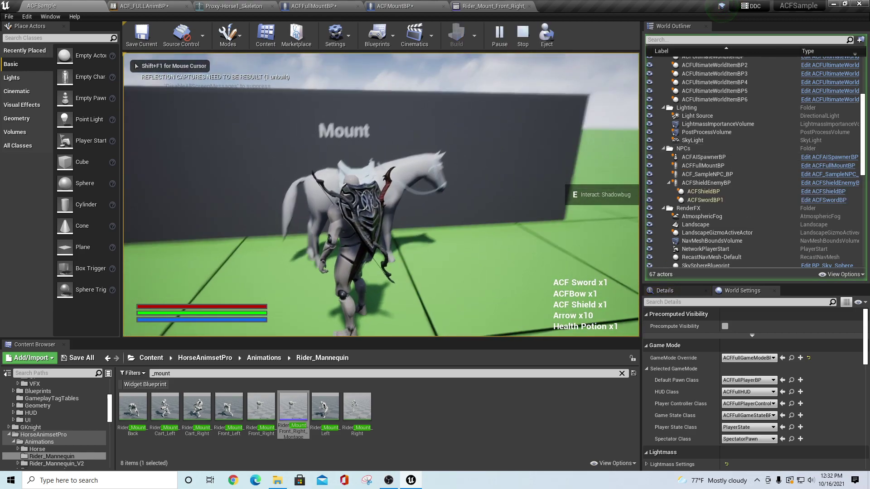
key("e")
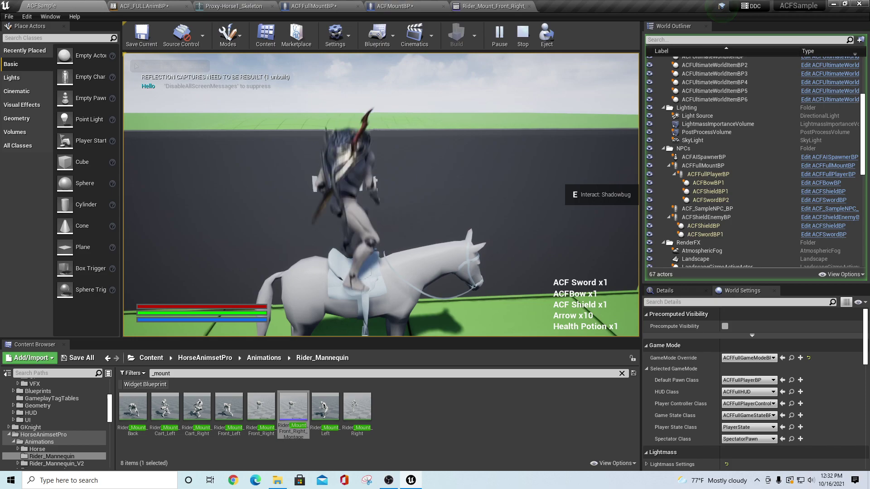
key("e")
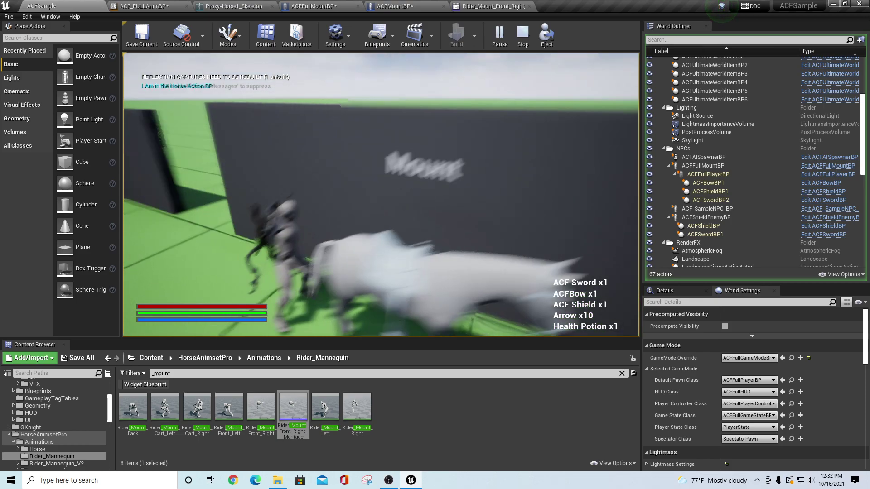
key("e")
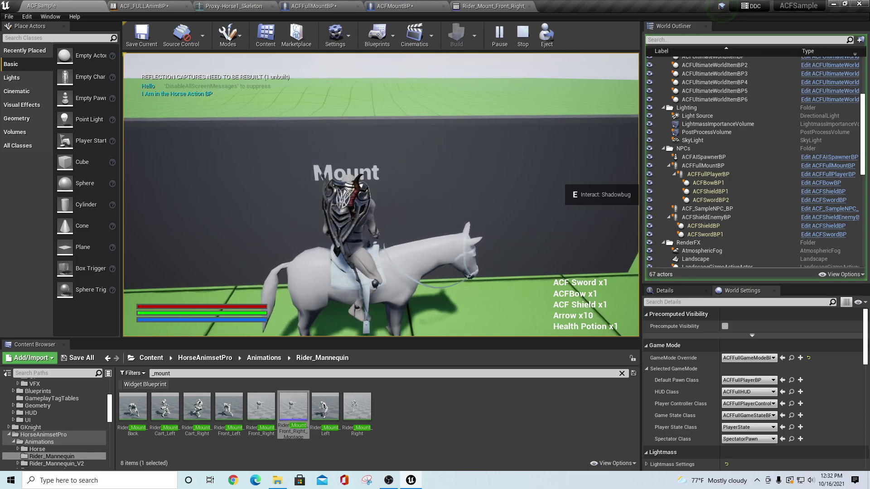
key("e")
key("e")
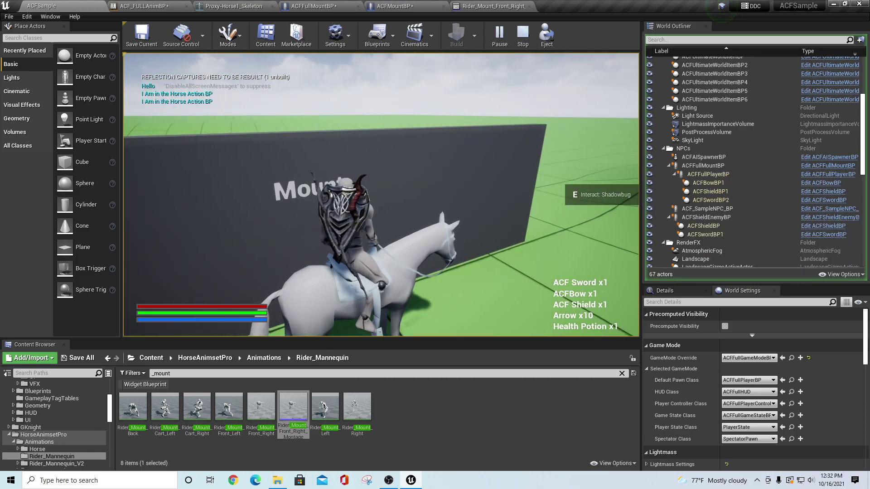
key("e")
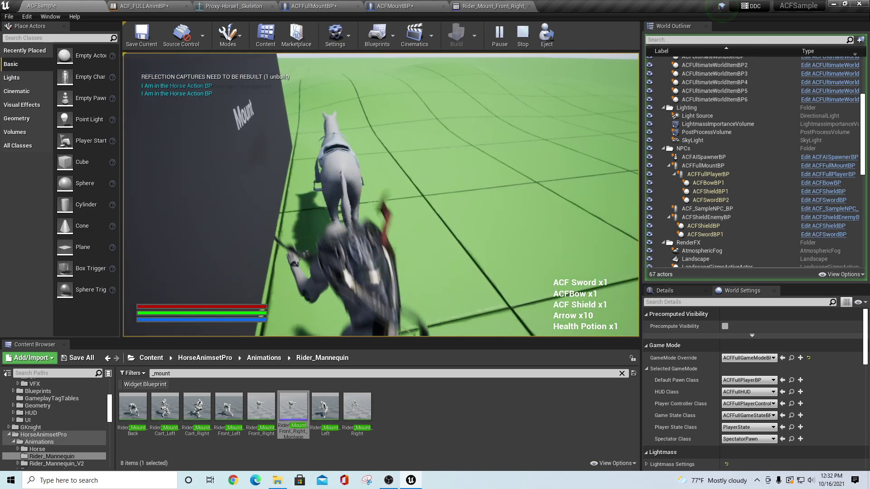
key("a")
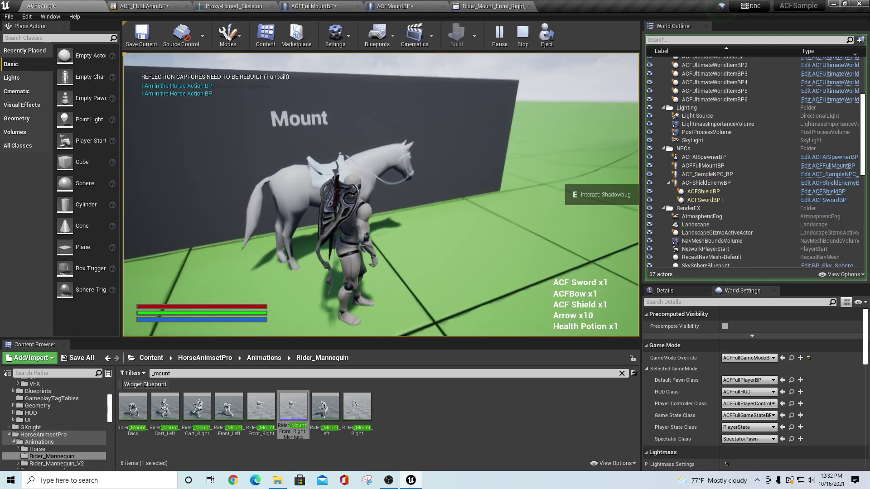
key("Escape")
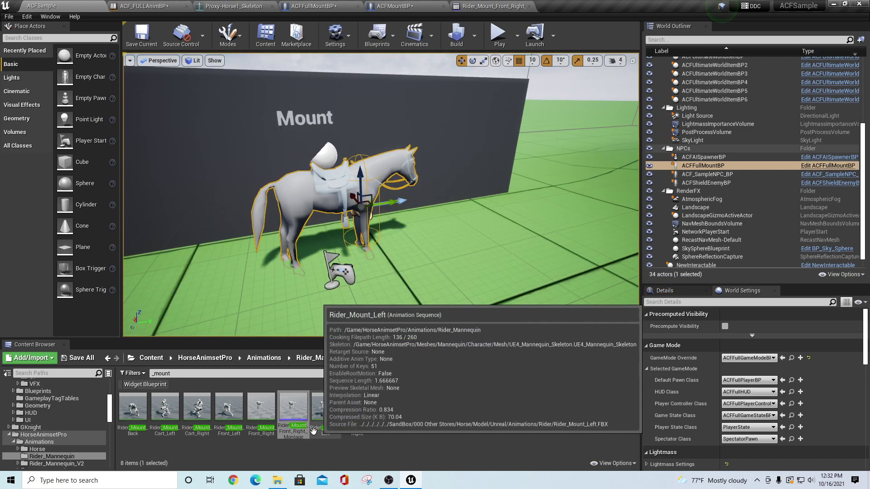
Check Rider_Mount_Front_Right's context menu without choosing an action, then open the animation sequence
left_click_drag(410, 338, 410, 293)
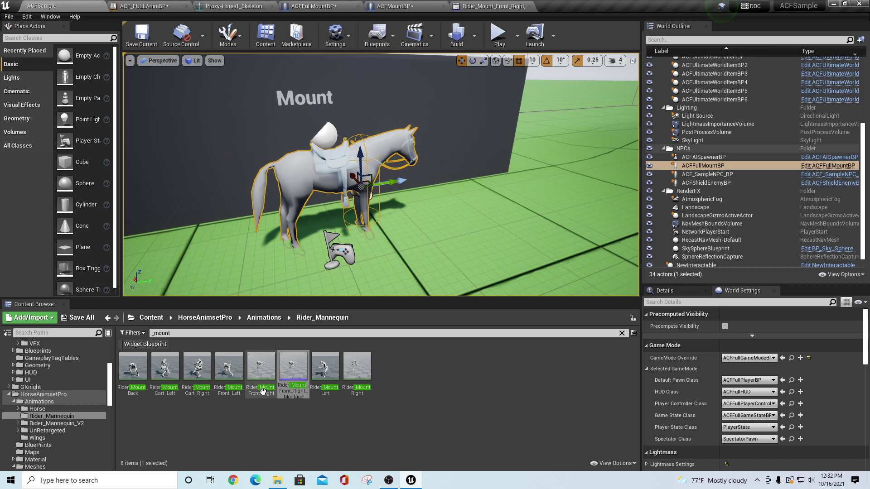
right_click(260, 368)
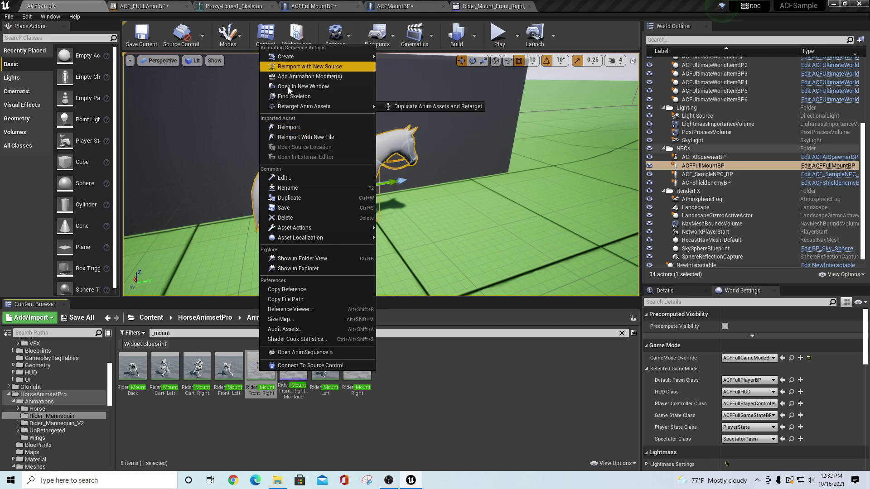
mouse_move(317, 238)
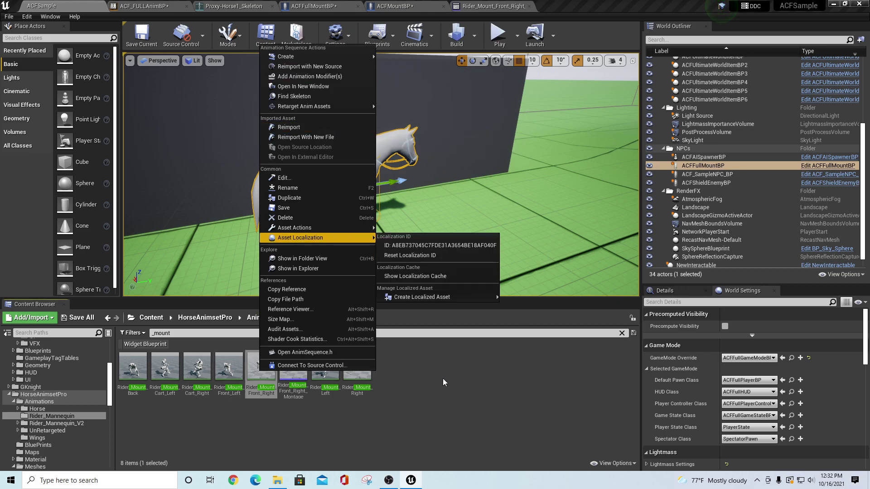
left_click(286, 425)
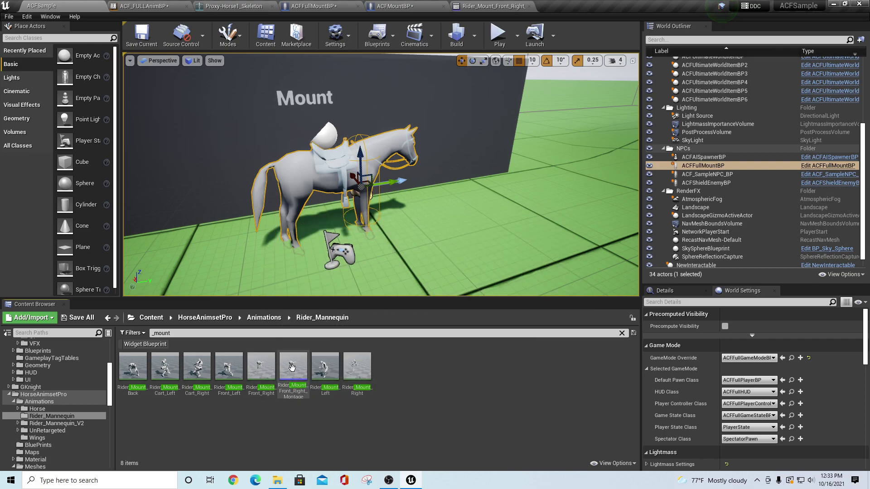
double_click(259, 366)
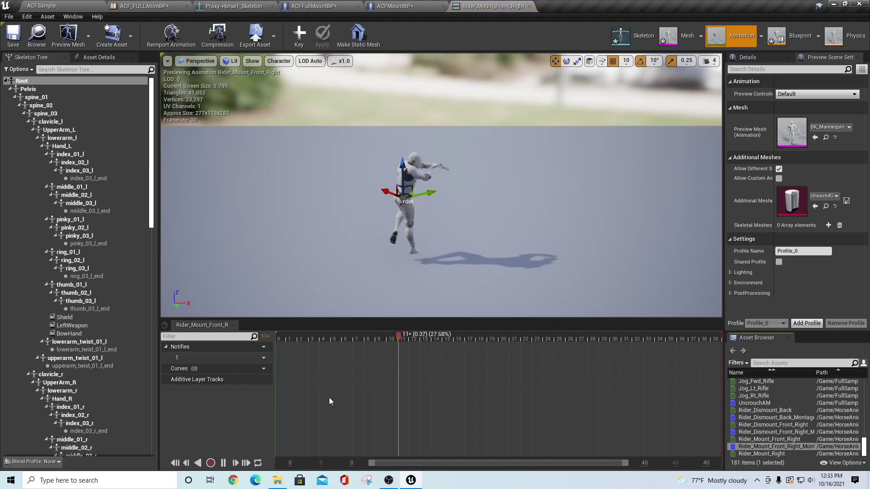